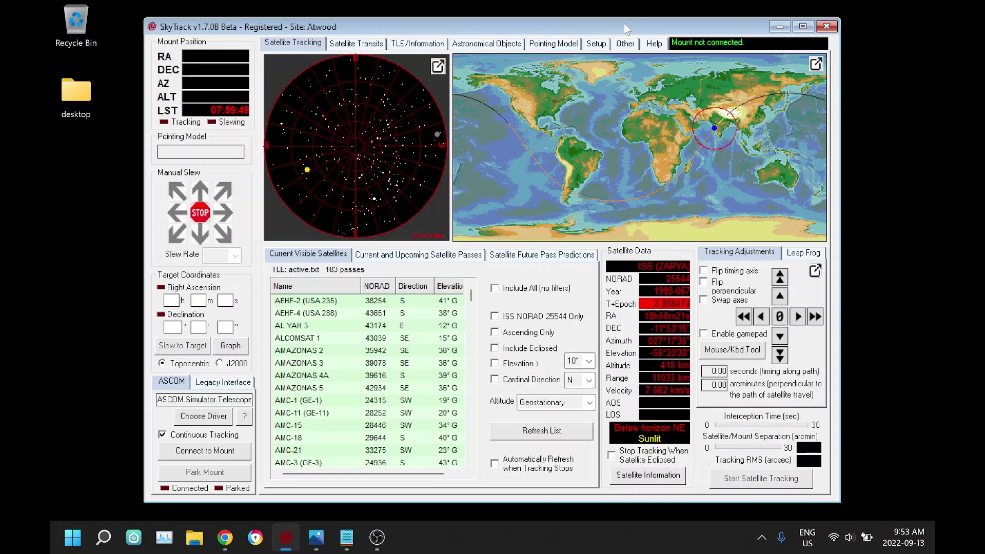
# Show the six downloaded JPL Major Bodies ephemeris files, including Mars, the Moon and JWST
pyautogui.click(505, 46)
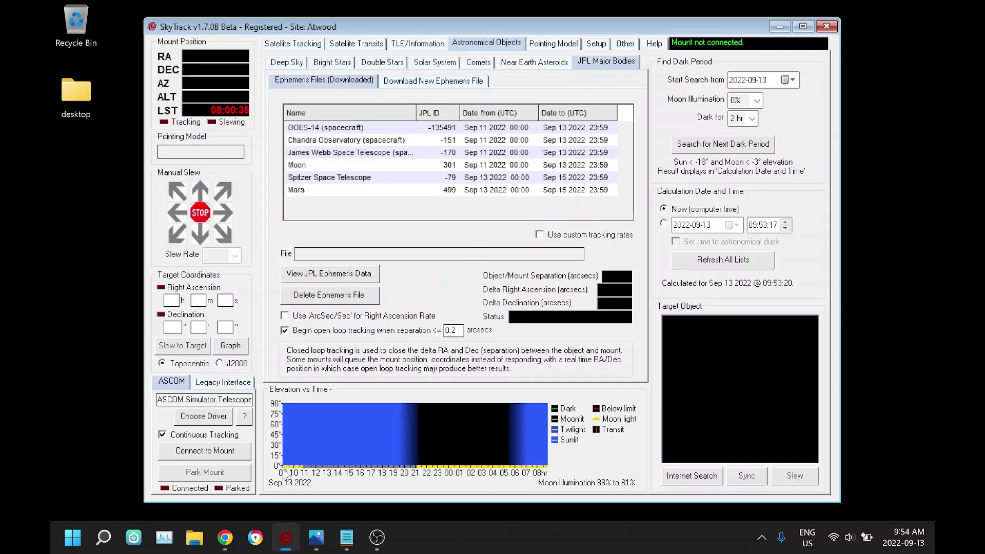
pyautogui.click(224, 537)
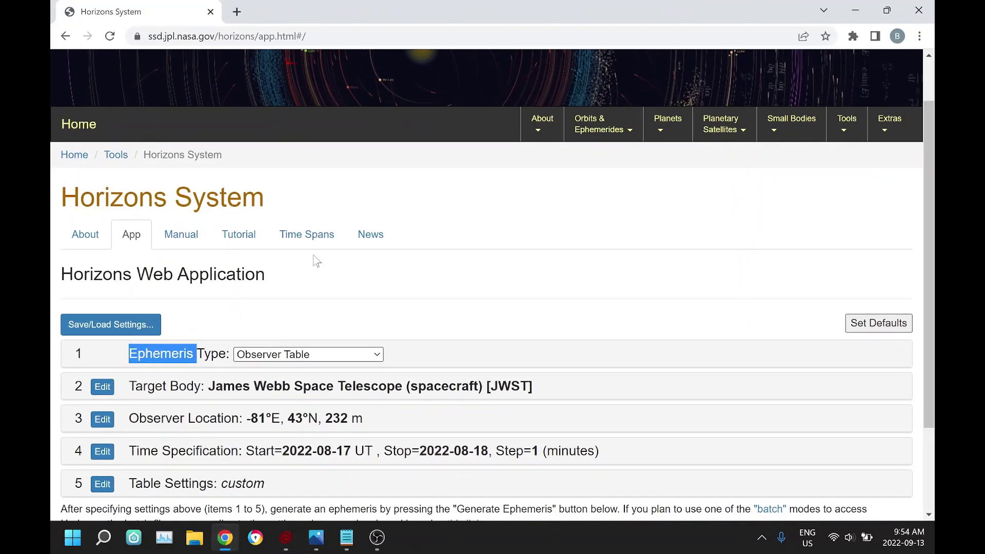
pyautogui.scroll(1, 485, 272)
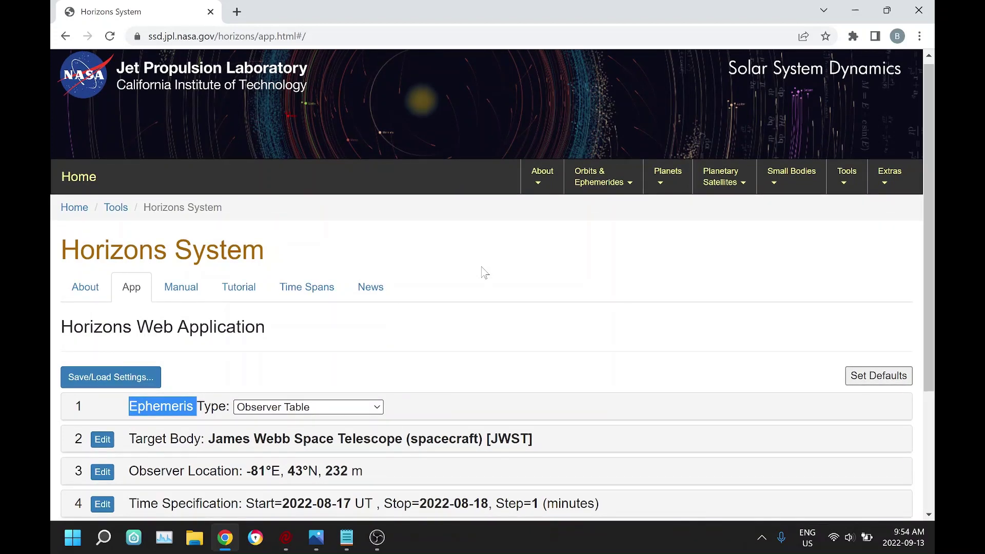
pyautogui.scroll(-3, 485, 273)
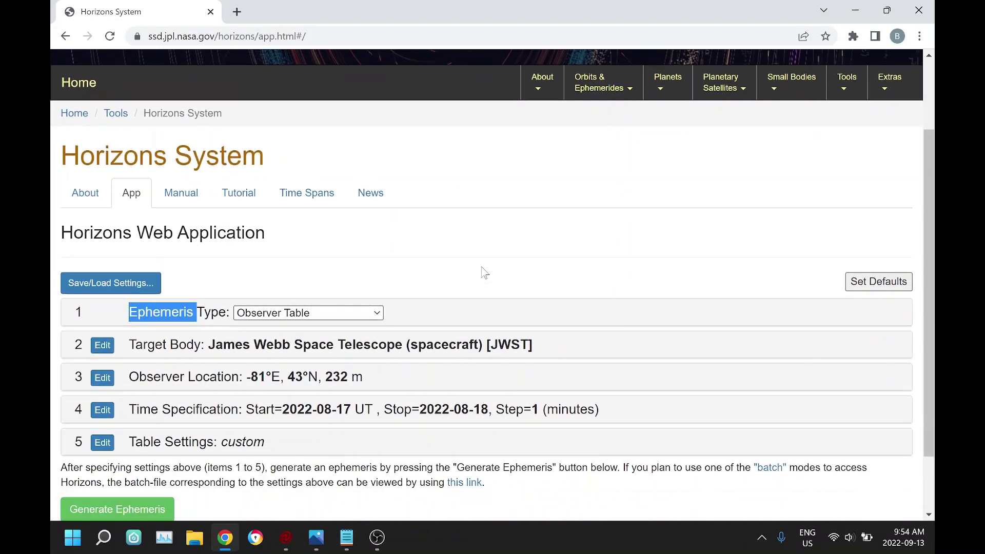
pyautogui.scroll(1, 485, 272)
pyautogui.scroll(-1, 485, 272)
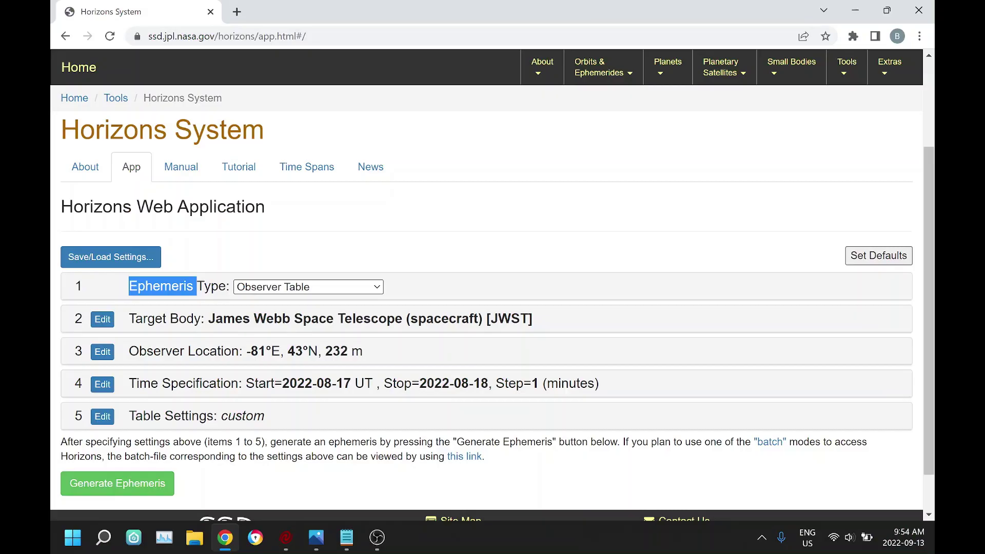
pyautogui.scroll(-1, 336, 326)
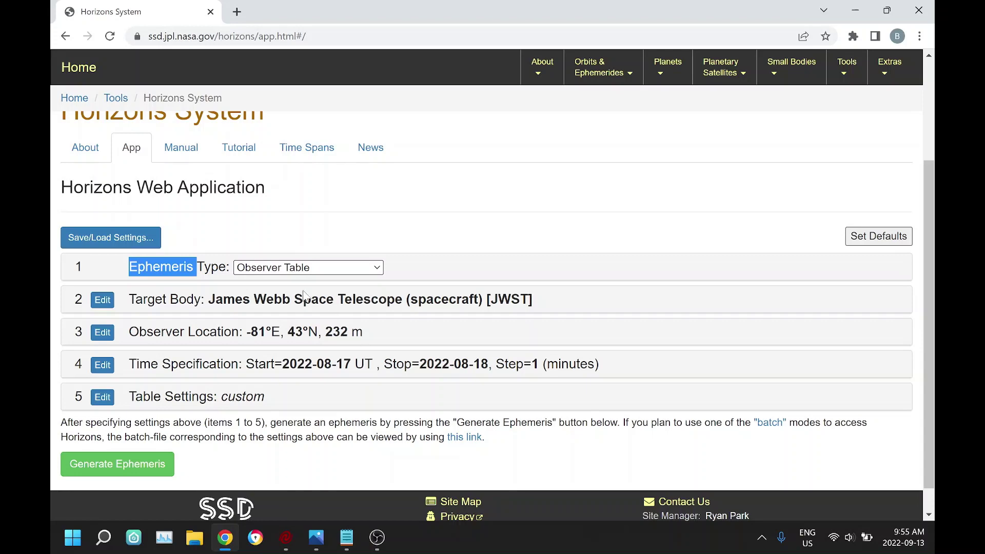
pyautogui.scroll(1, 304, 297)
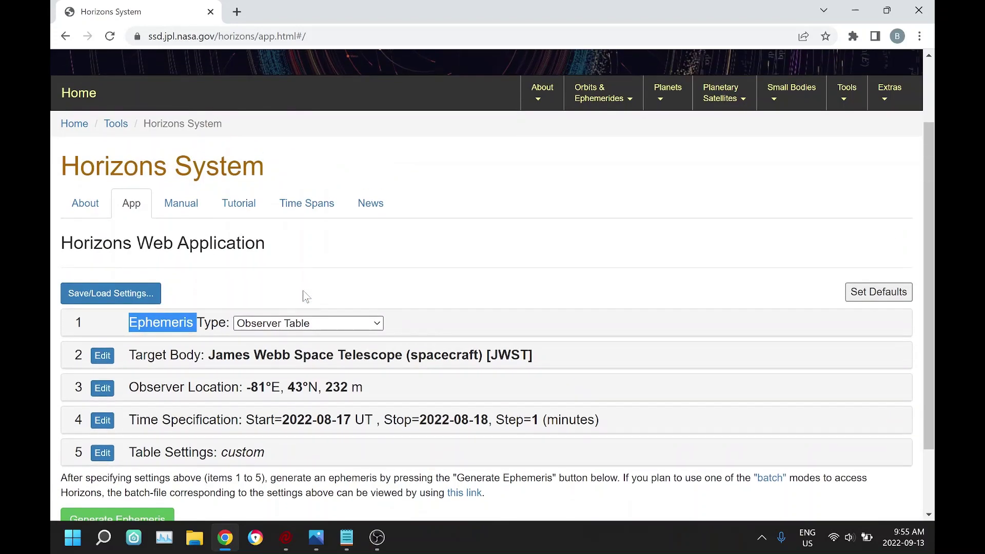
pyautogui.scroll(-1, 307, 296)
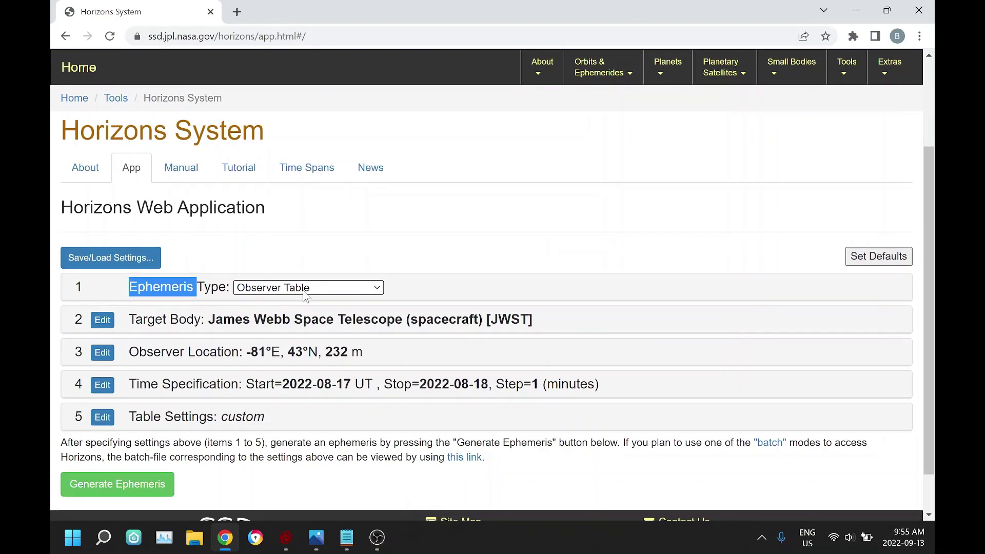
# Back in SkyTrack, select the Spitzer Space Telescope ephemeris and request deleting its file
pyautogui.click(284, 541)
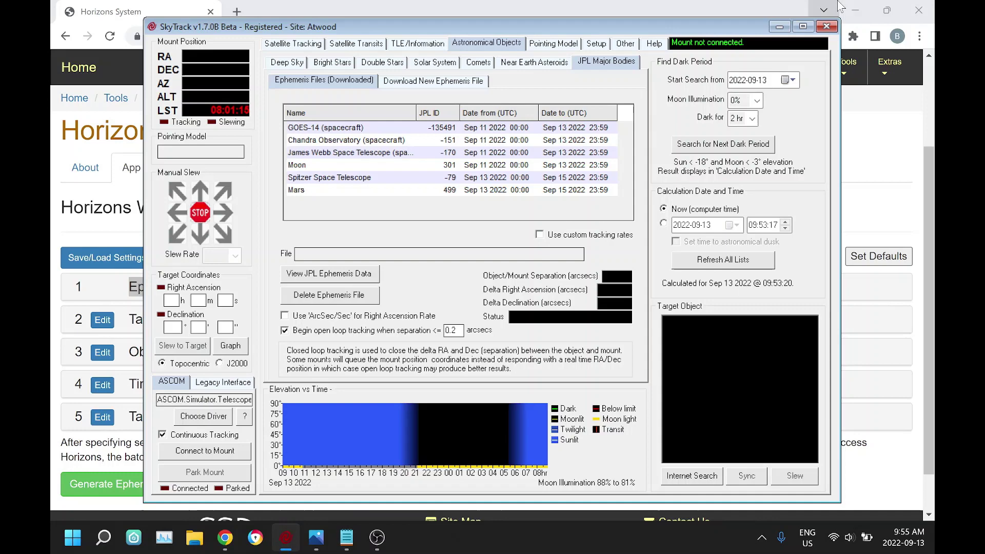
pyautogui.click(855, 6)
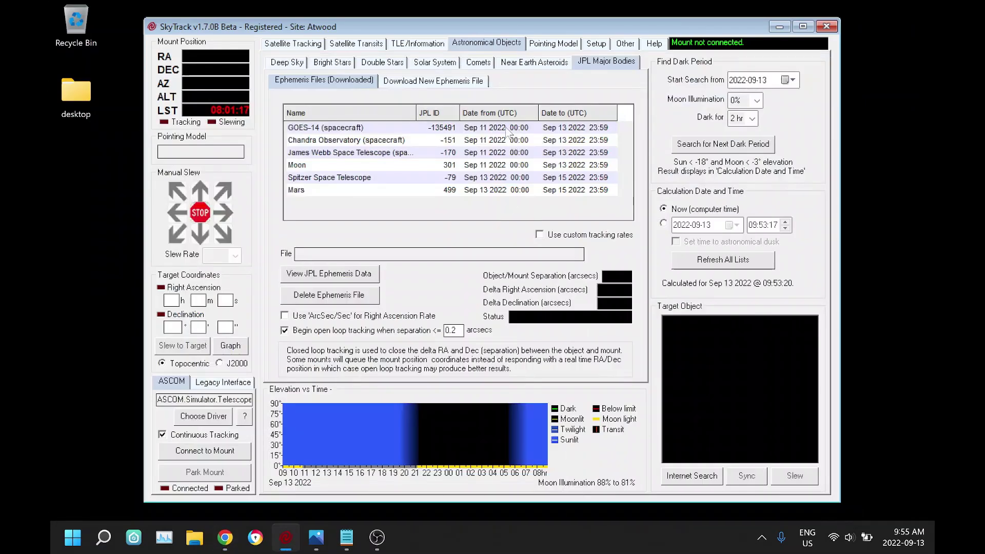
pyautogui.click(303, 178)
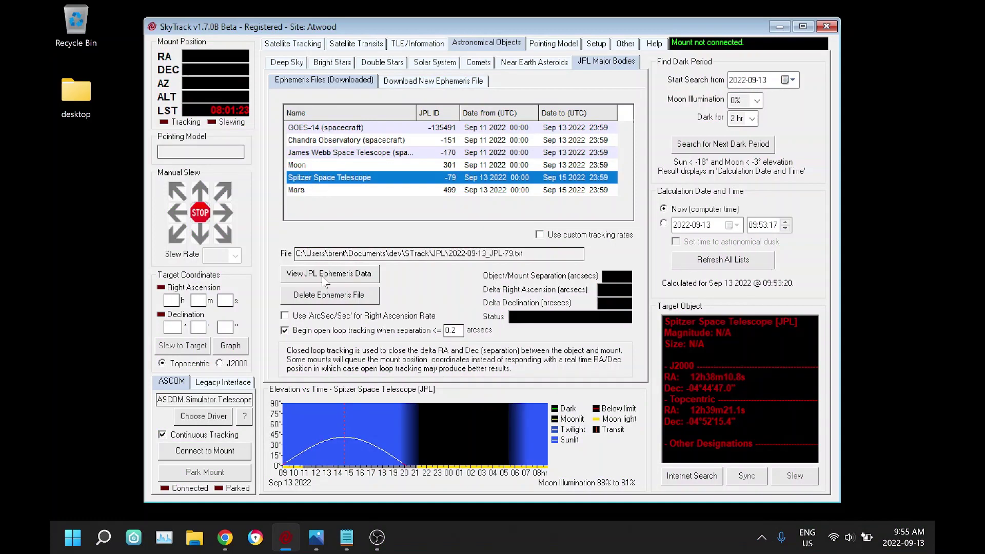
pyautogui.click(328, 295)
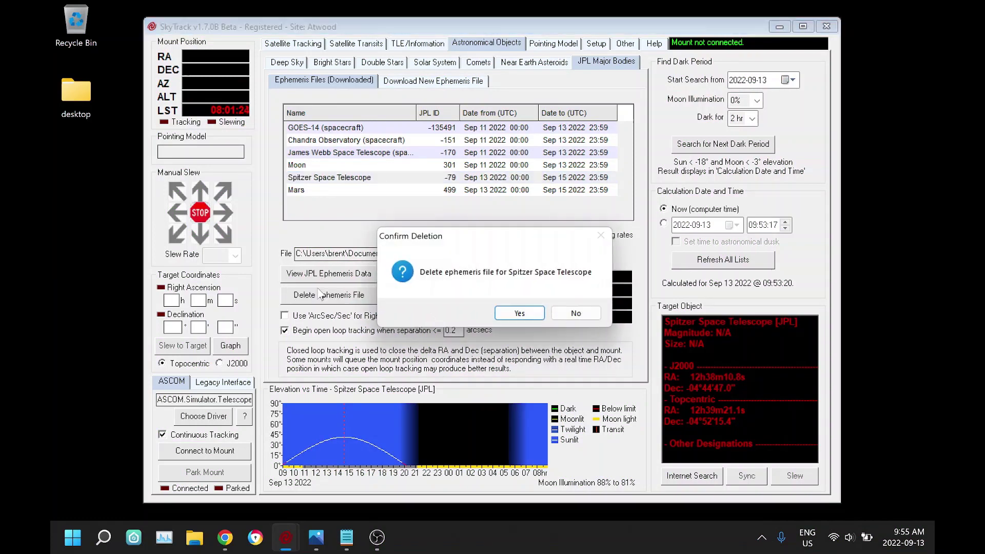
# Confirm the Spitzer deletion, clear the 'spi' name filter and download the updated 485-object list
pyautogui.click(519, 314)
pyautogui.click(439, 82)
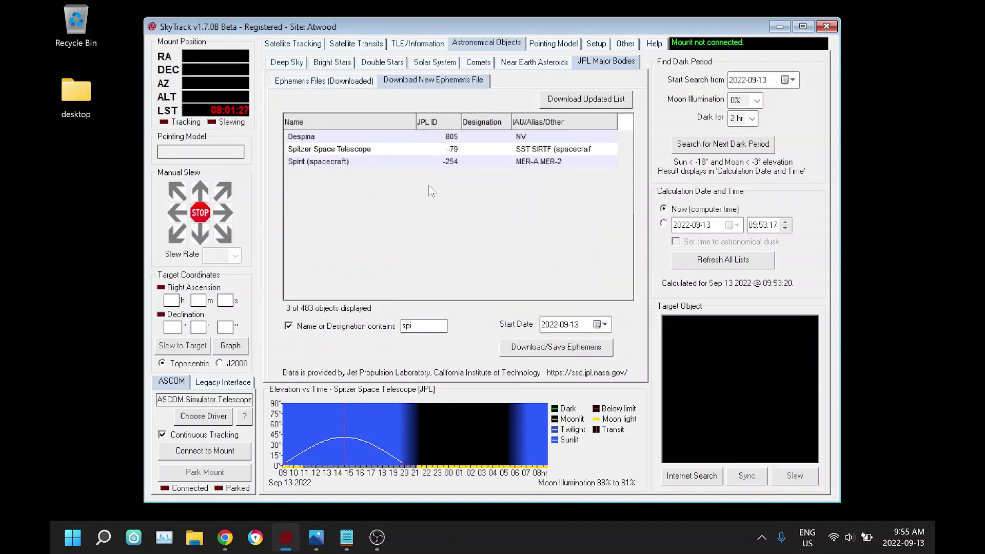
pyautogui.moveTo(413, 326); pyautogui.dragTo(392, 327)
pyautogui.press('BackSpace')
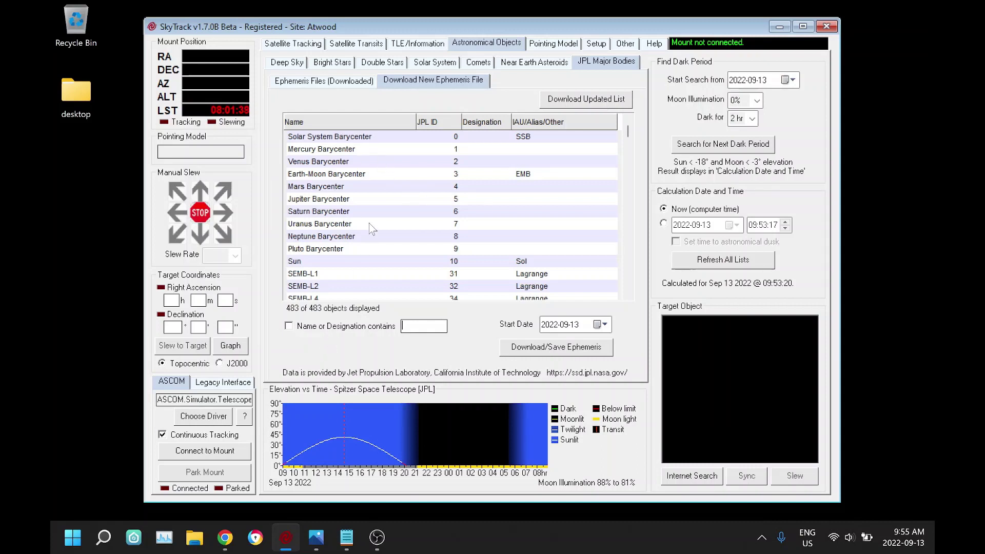
pyautogui.click(588, 102)
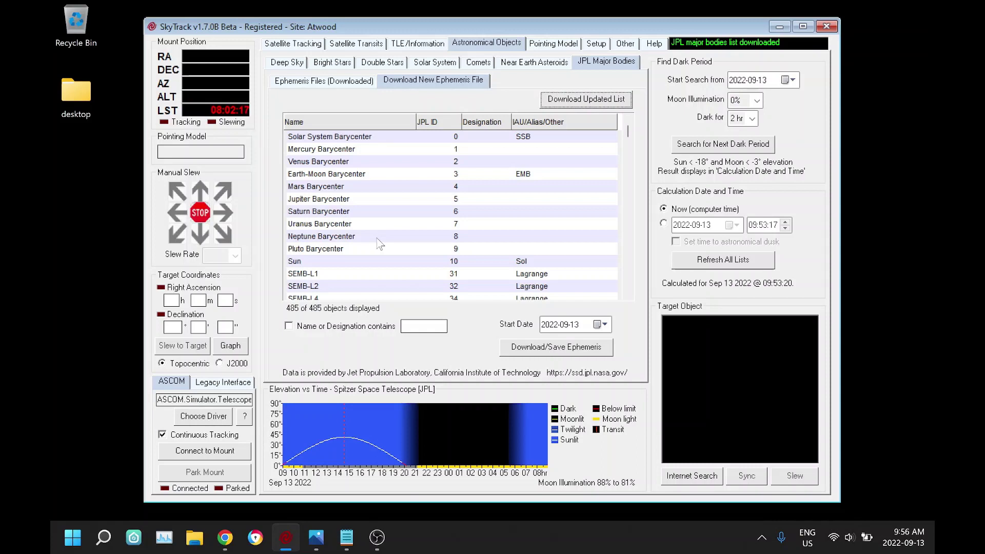
# Filter by 'spi' and download a fresh Spitzer Space Telescope ephemeris for Sep 13–15 2022
pyautogui.click(419, 326)
pyautogui.write('spi')
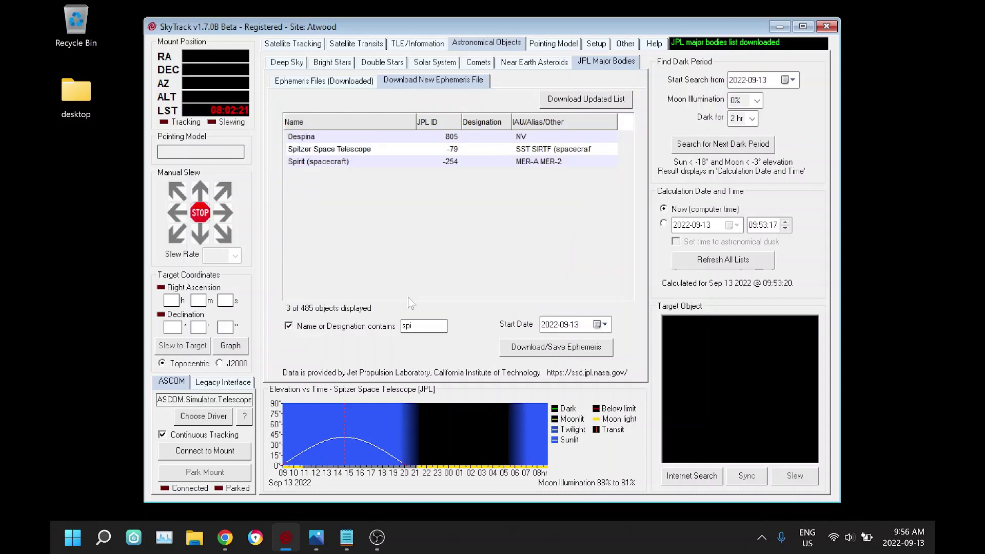
pyautogui.click(350, 154)
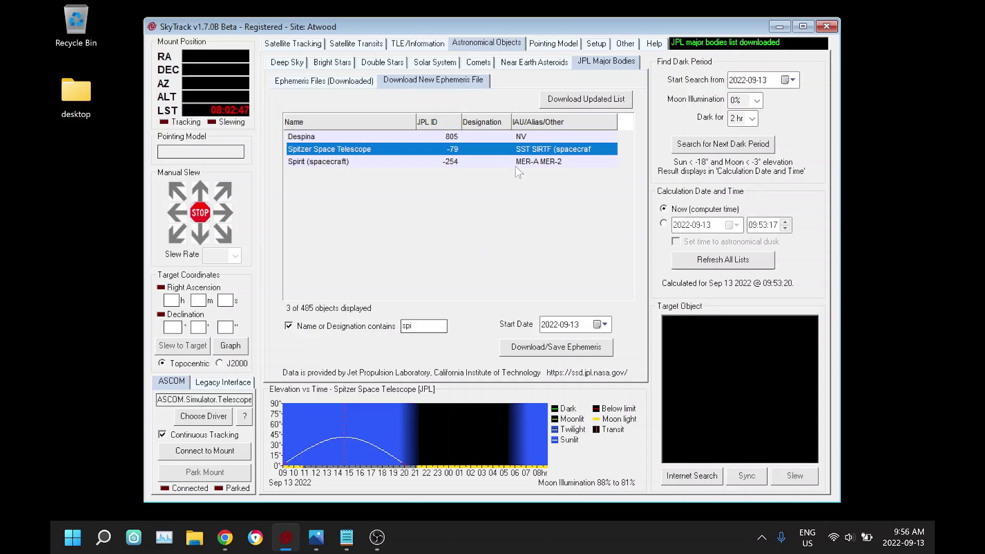
pyautogui.click(524, 351)
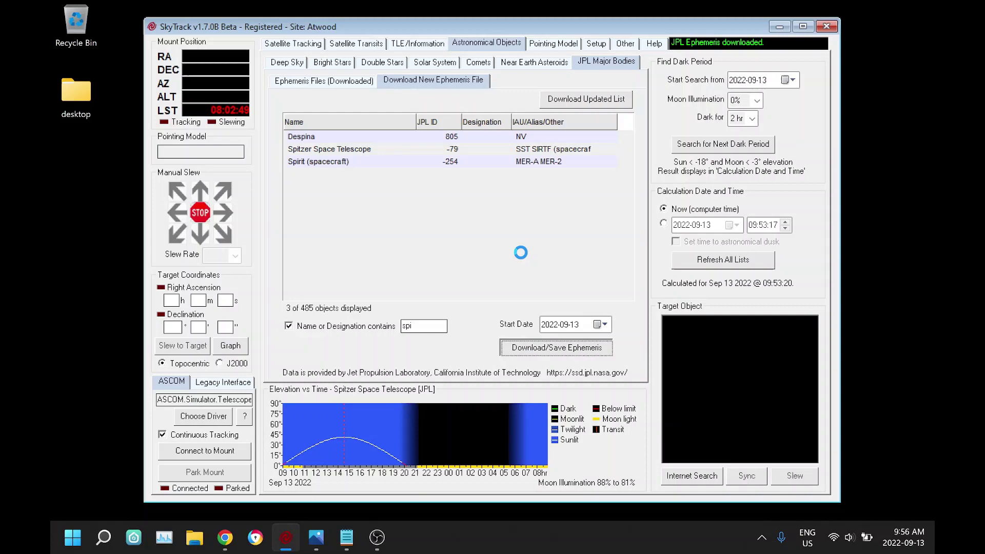
pyautogui.click(321, 85)
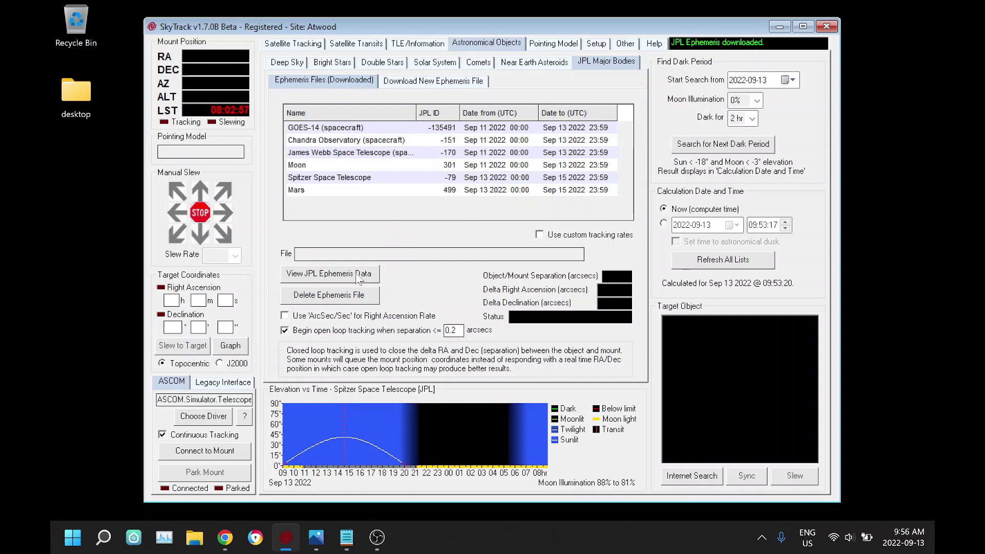
# Bring up 2022-09-11_JPL-170.txt in Notepad and scroll to the TRAJECTORY notes at its top
pyautogui.click(354, 538)
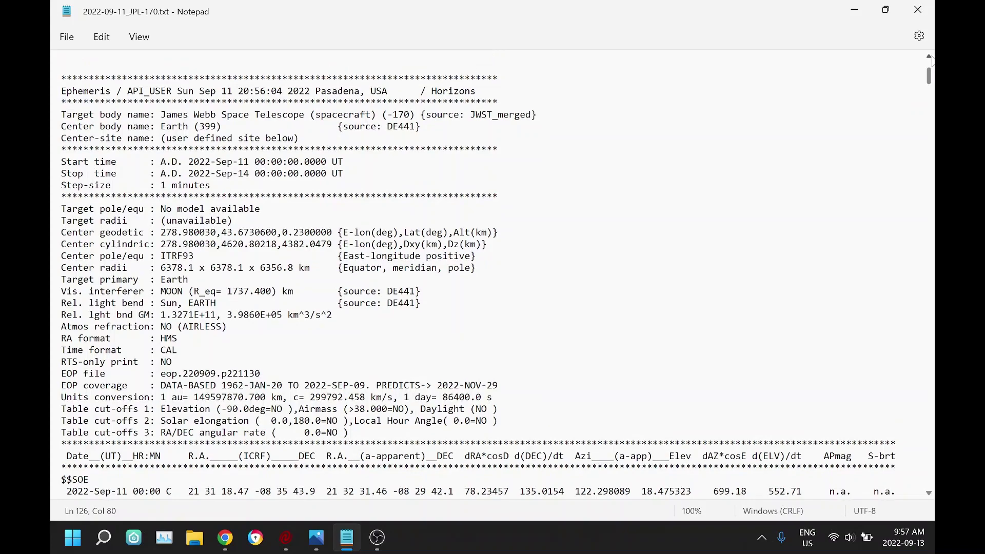
pyautogui.scroll(7, 931, 60)
pyautogui.click(929, 58)
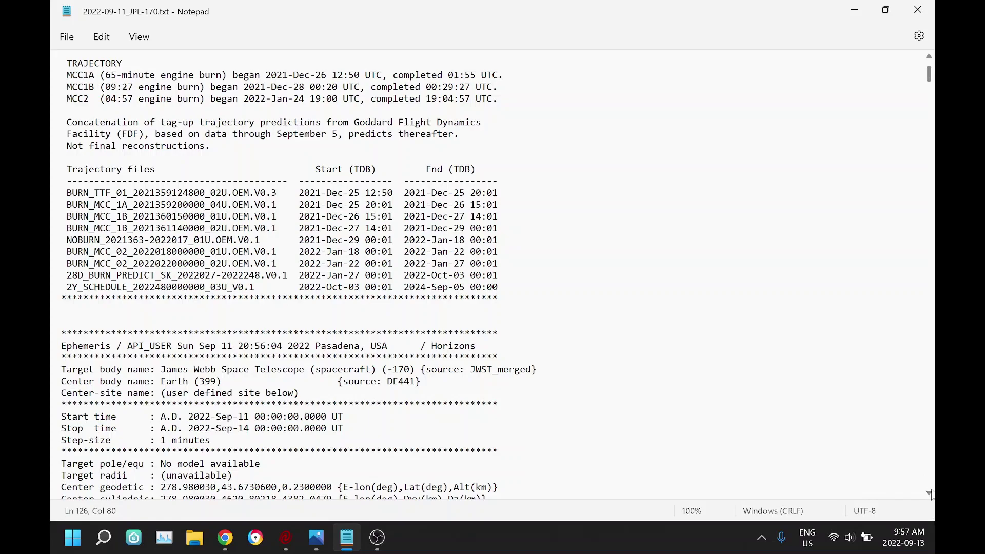
# Scroll down to the $$SOE data table starting at 2022-Sep-11 00:00
pyautogui.moveTo(928, 494); pyautogui.dragTo(928, 494)
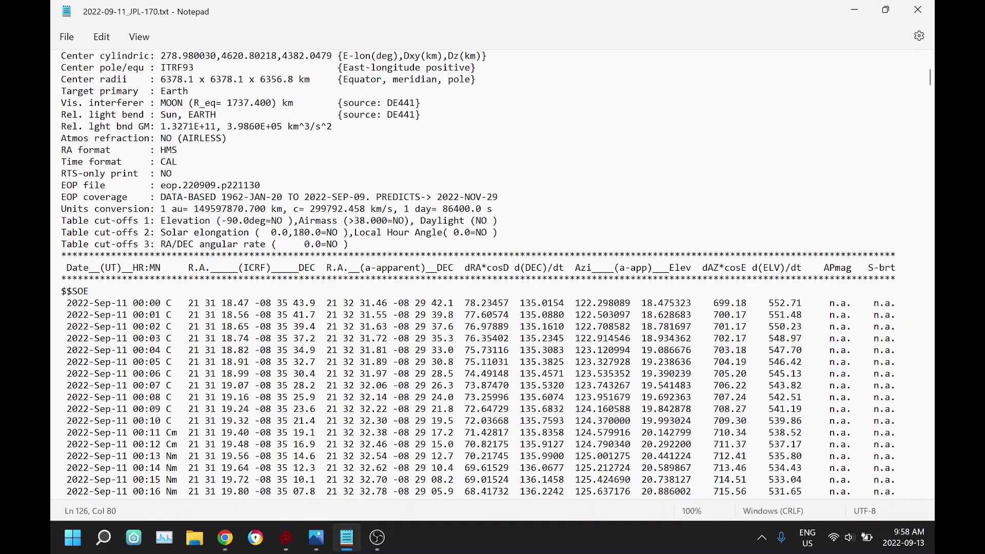
# Return to SkyTrack and connect to the ASCOM.Simulator.Telescope mount
pyautogui.click(296, 543)
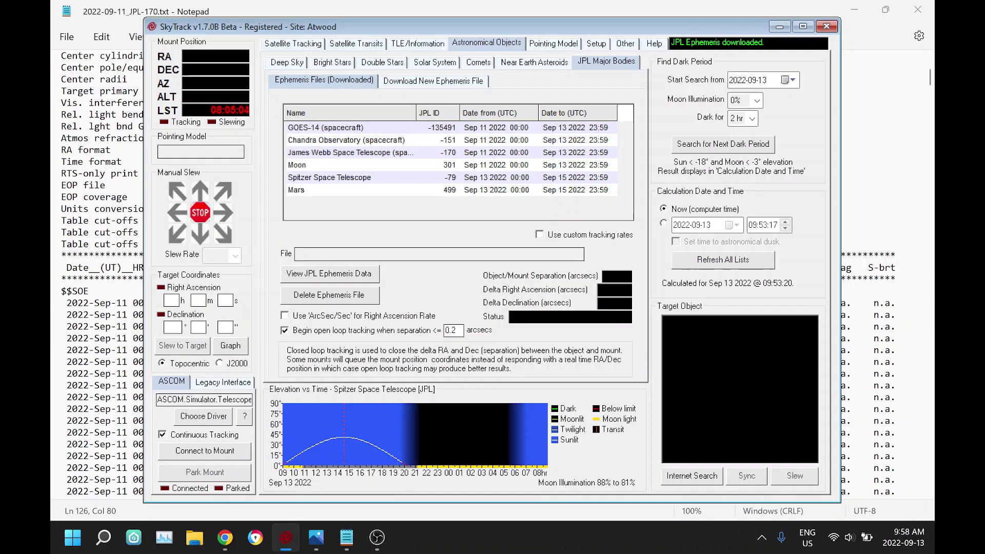
pyautogui.click(215, 451)
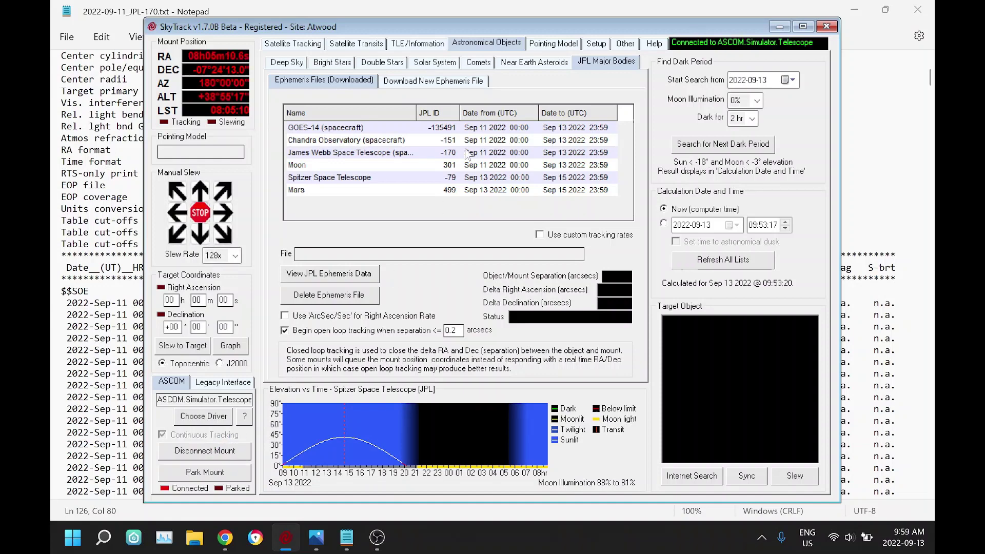
pyautogui.click(626, 46)
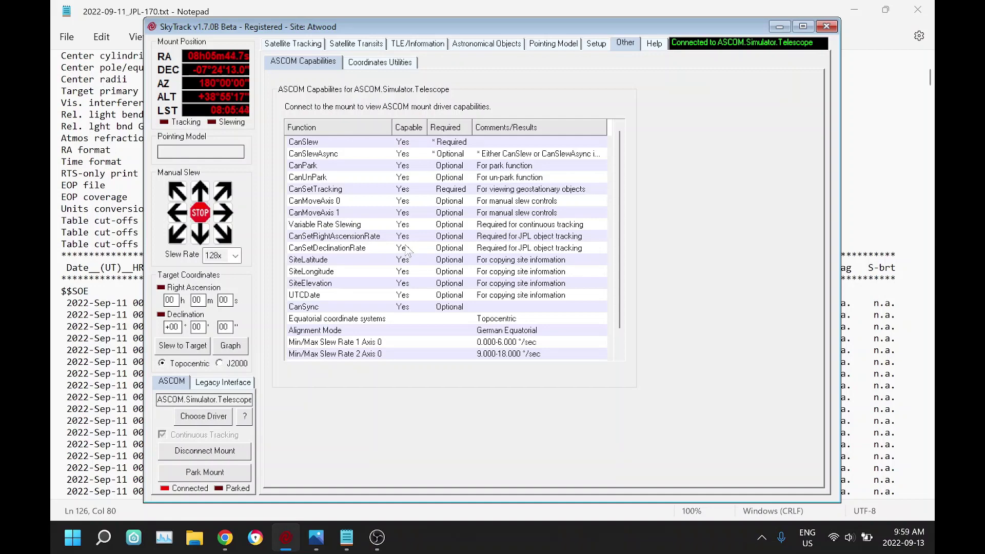
pyautogui.click(497, 45)
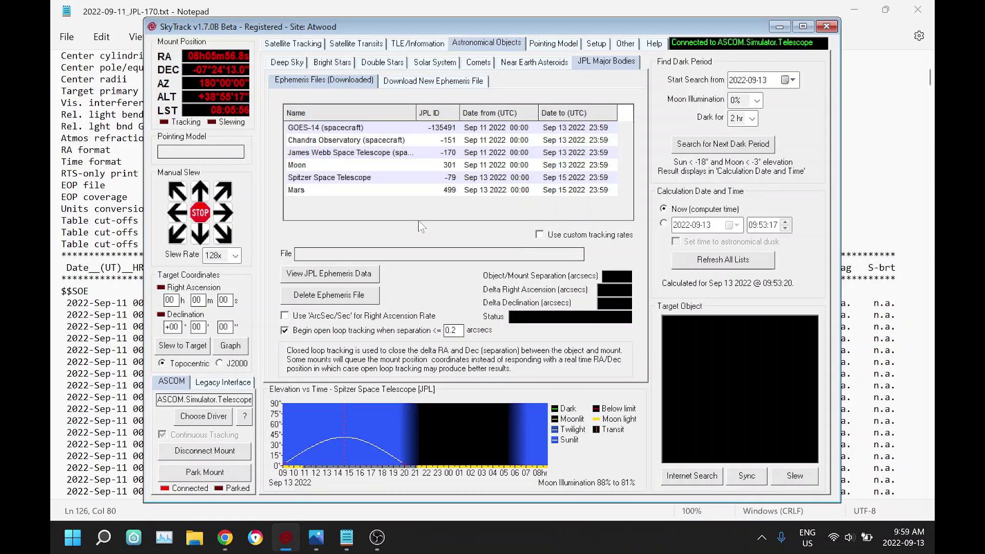
# Set Mars from the JPL ephemeris files as the target and enable custom tracking rates
pyautogui.click(322, 178)
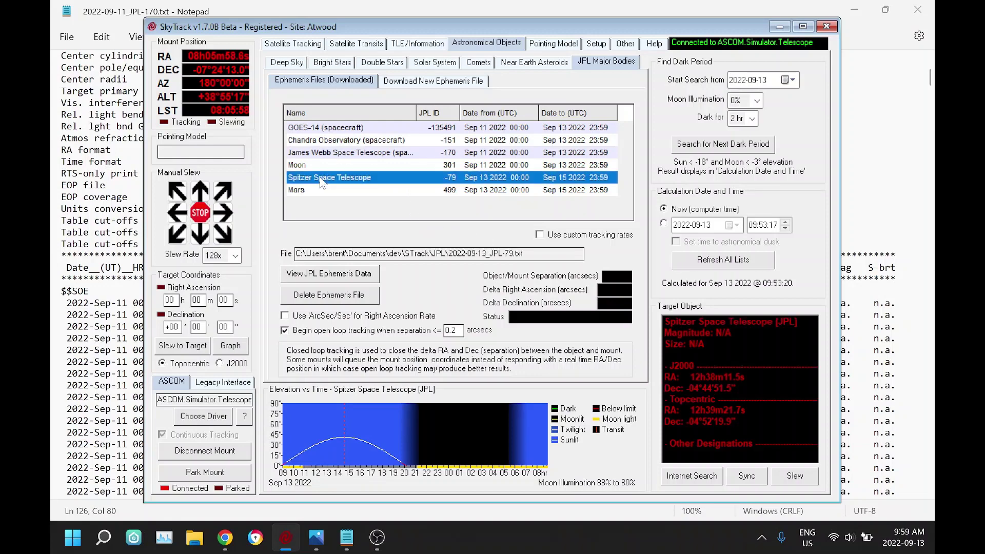
pyautogui.click(300, 190)
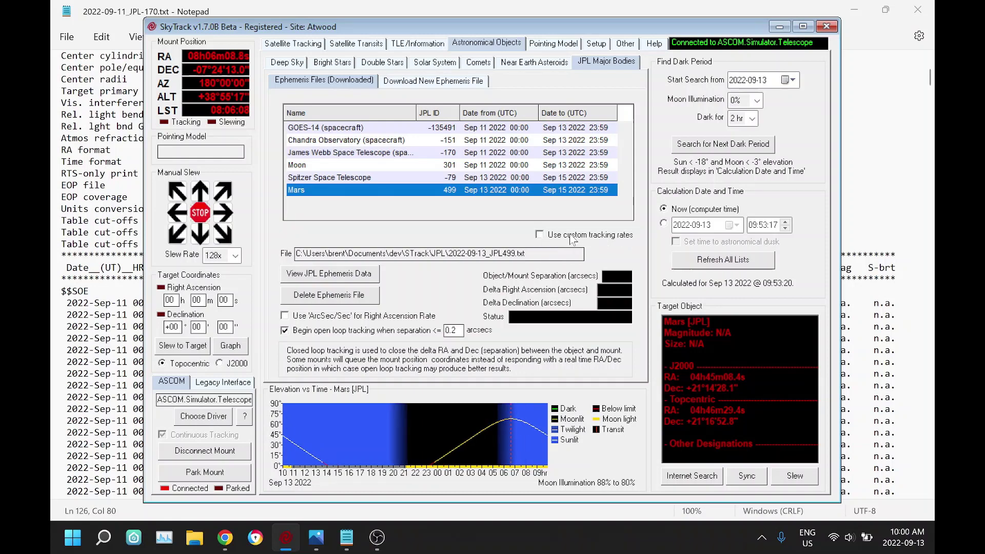
pyautogui.click(541, 237)
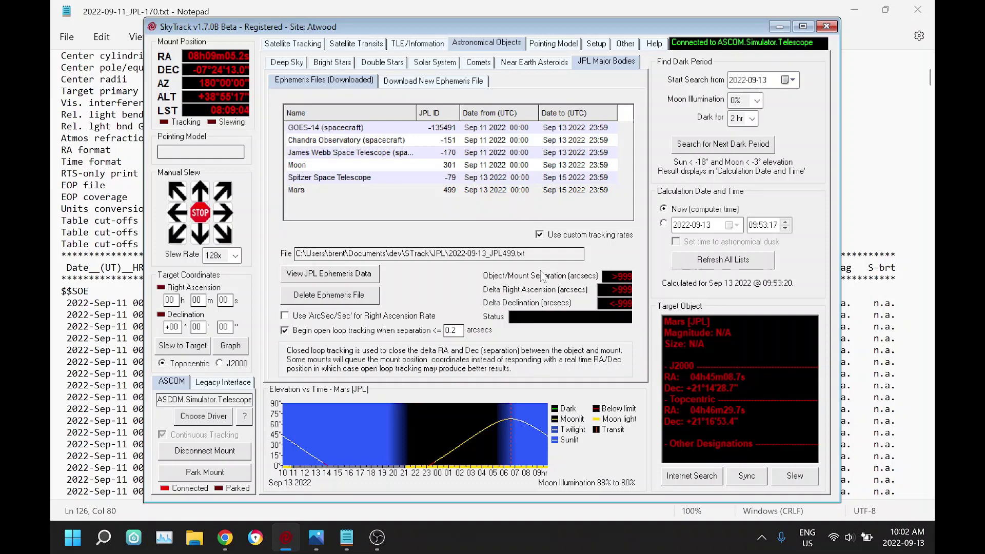
# Slew the mount to Mars, bringing the object/mount separation down to about 0.25 arcsec
pyautogui.click(803, 476)
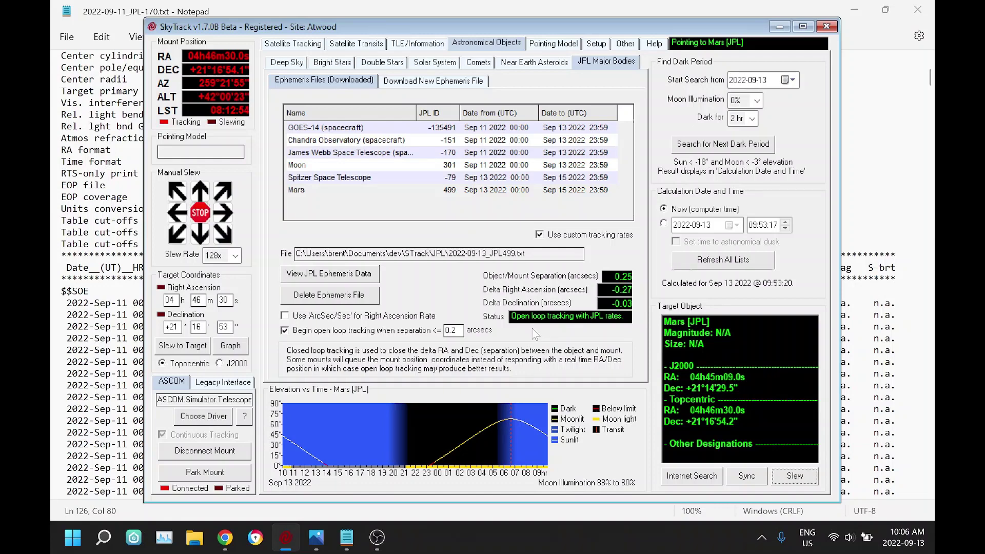
# Minimize the open windows and open chandra_4min.jpg from the desktop in Photos
pyautogui.click(853, 10)
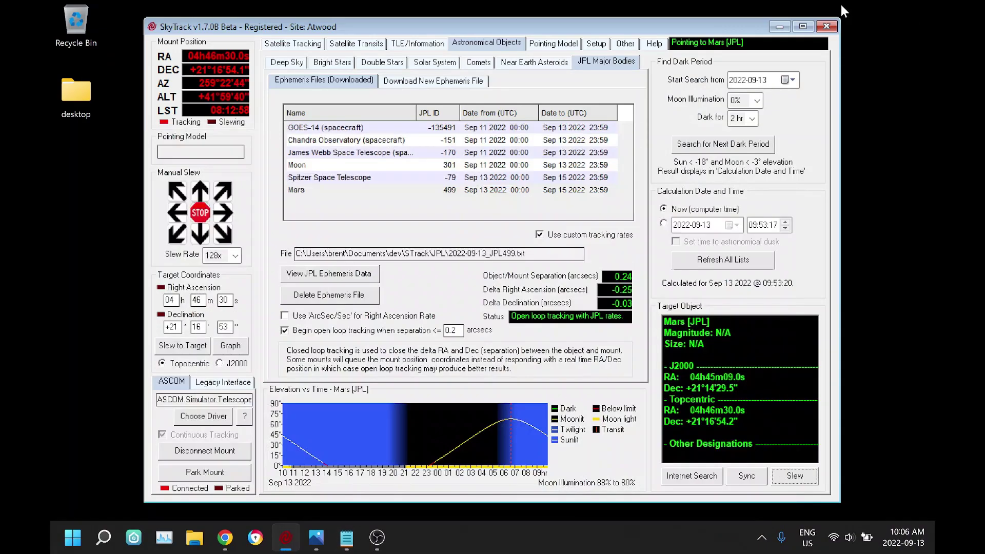
pyautogui.click(779, 27)
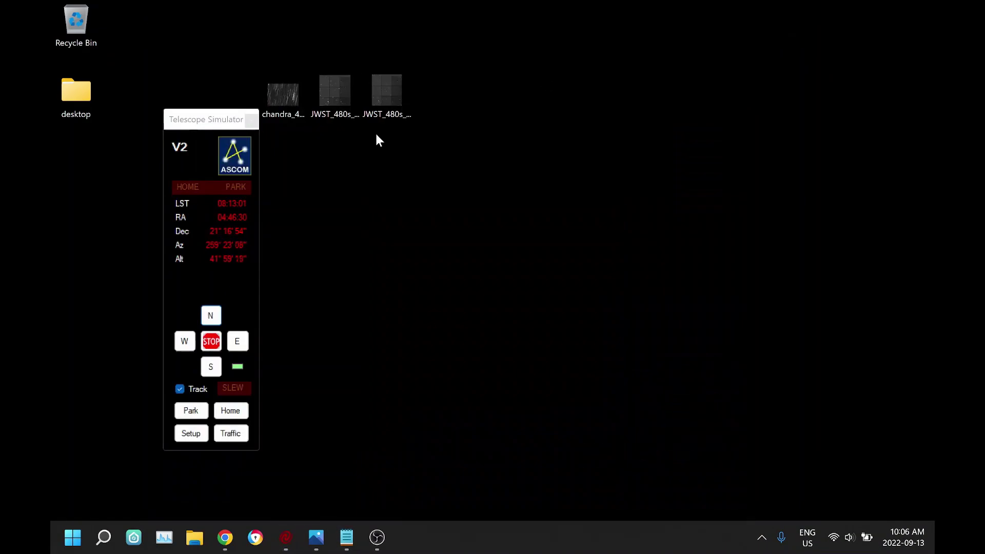
pyautogui.doubleClick(289, 100)
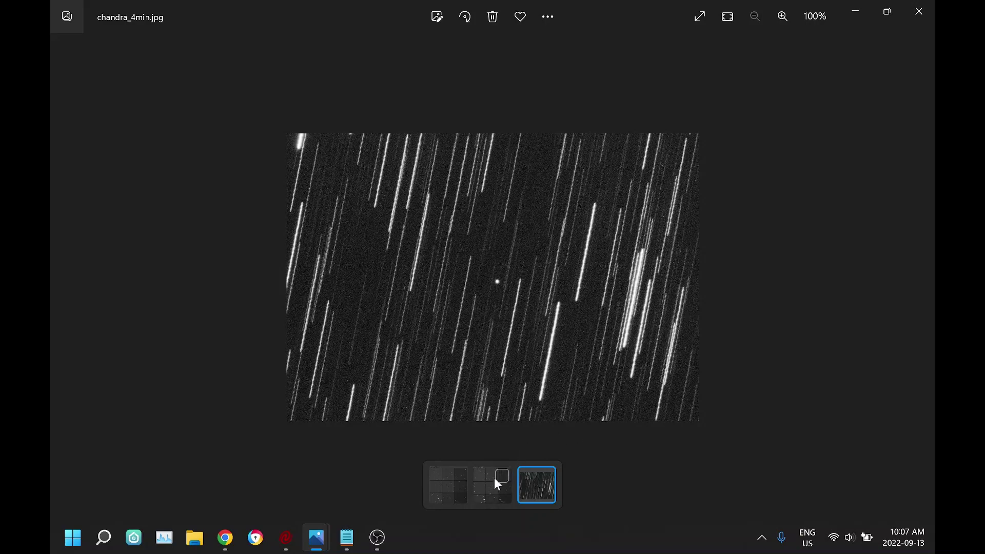
# Show JWST_480s_tracking_Correction.jpg, the nine-panel mosaic with star streaks, in Photos
pyautogui.click(494, 492)
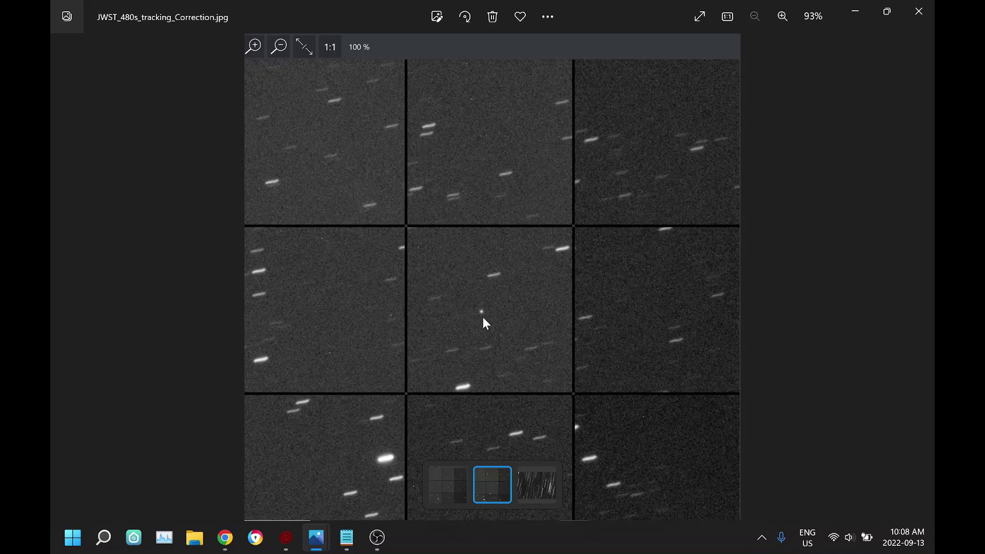
# Display JWST_480s_sidereal.jpg, the mosaic with point-like stars and a short central streak
pyautogui.click(440, 482)
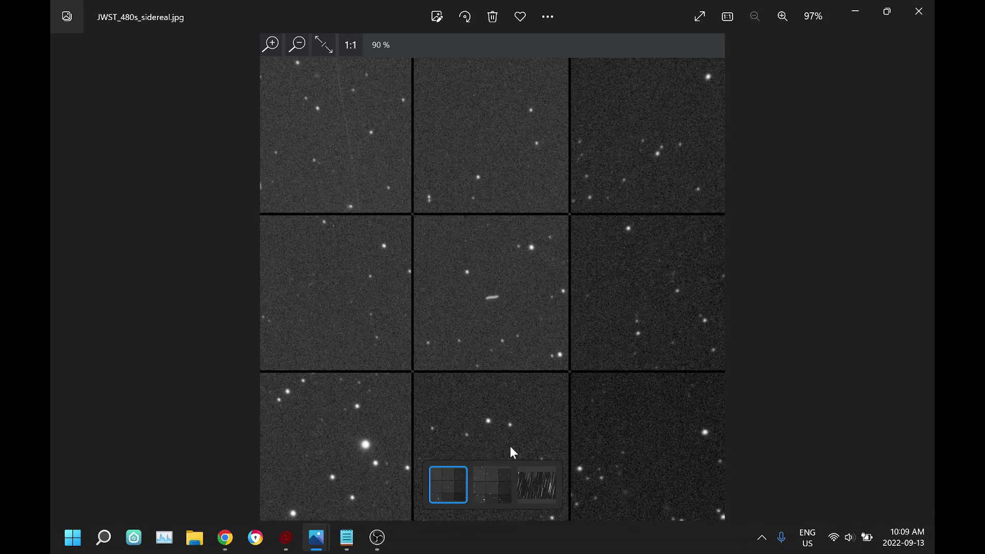
# Place the sidereal and tracking-corrected JWST 480s mosaics side by side in compare view
pyautogui.click(503, 476)
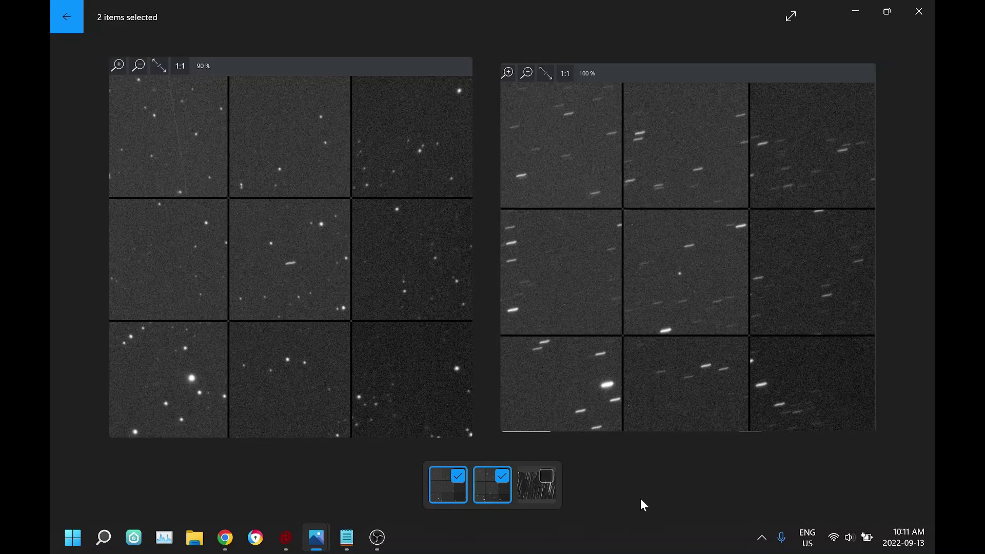
# Bring SkyTrack forward showing Mars open-loop tracking with JPL rates at 0.28 arcsecs separation
pyautogui.click(286, 537)
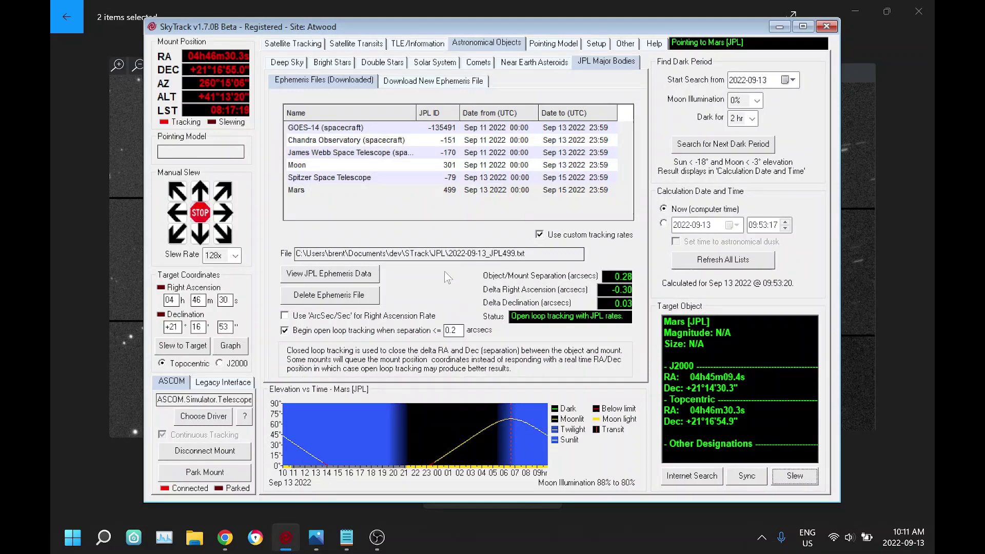